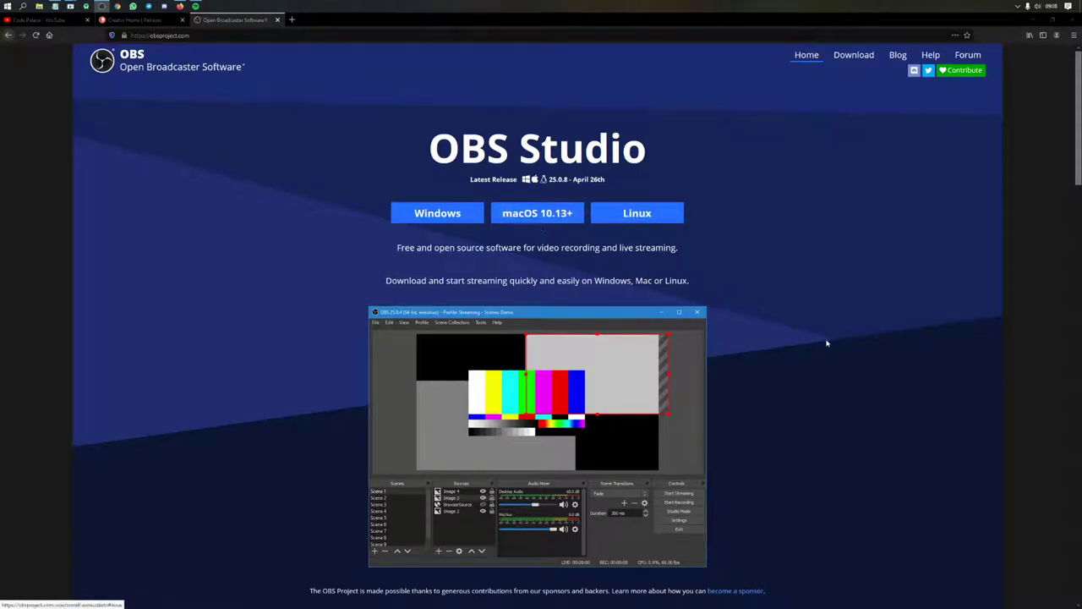
pyautogui.scroll(-3, 901, 428)
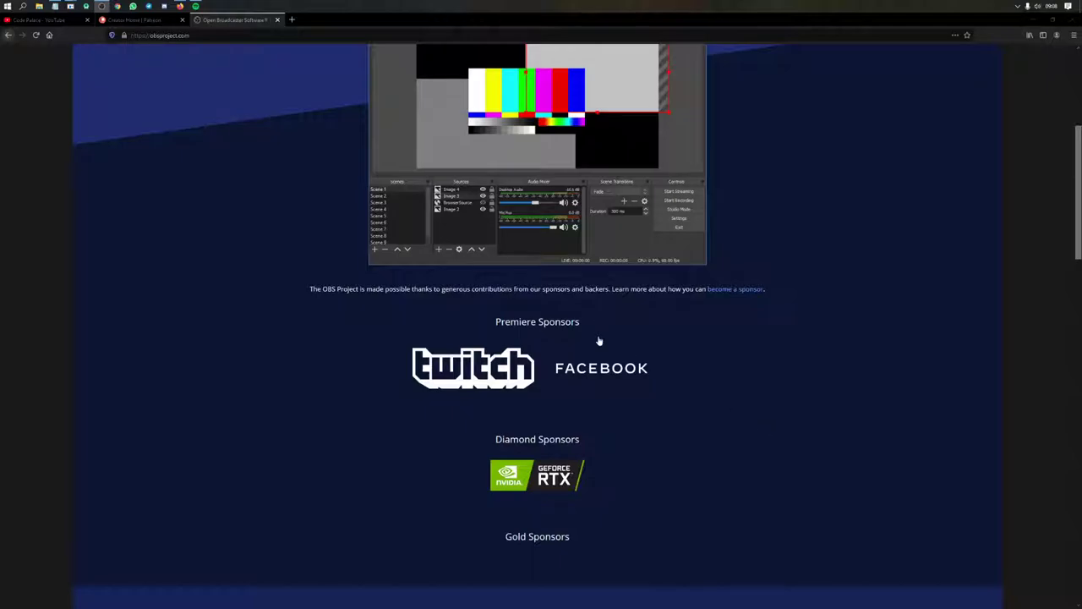
pyautogui.scroll(-8, 598, 341)
pyautogui.scroll(1, 818, 343)
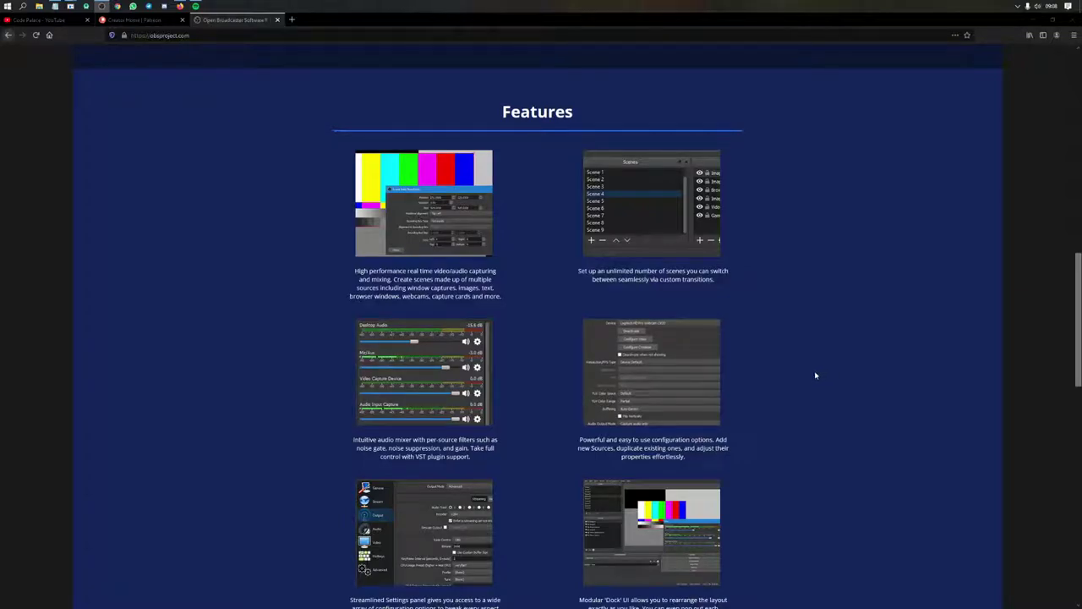
pyautogui.scroll(-6, 814, 380)
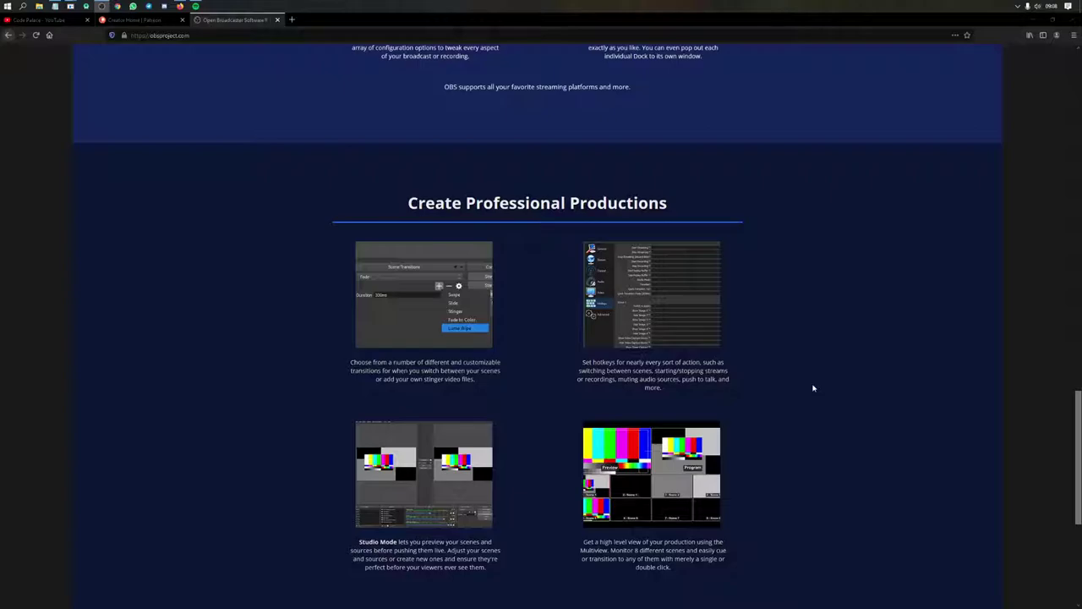
pyautogui.scroll(-3, 814, 388)
pyautogui.scroll(-2, 810, 390)
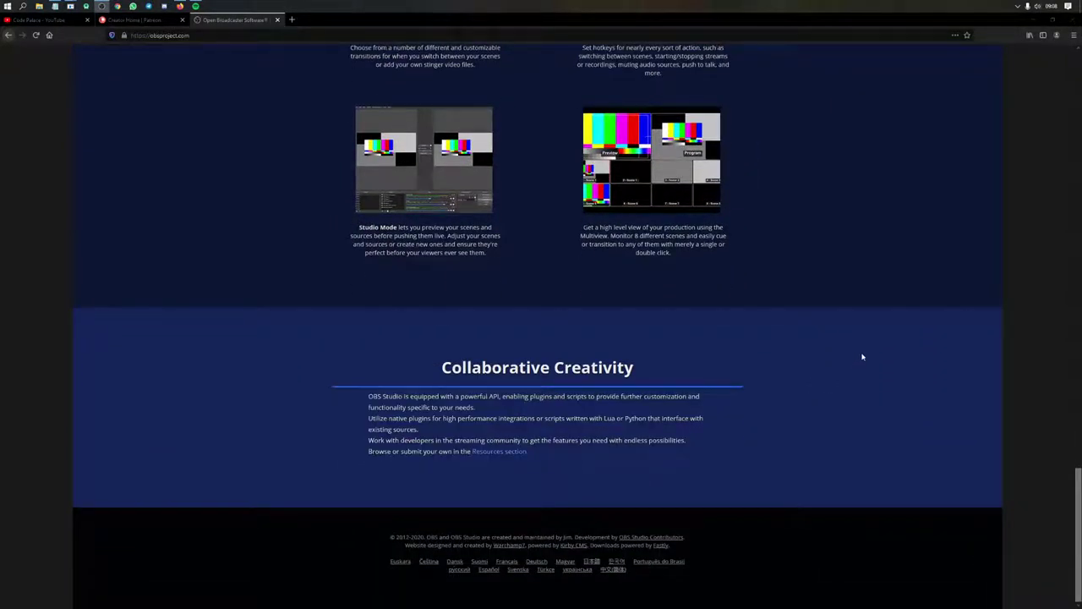
pyautogui.scroll(20, 699, 152)
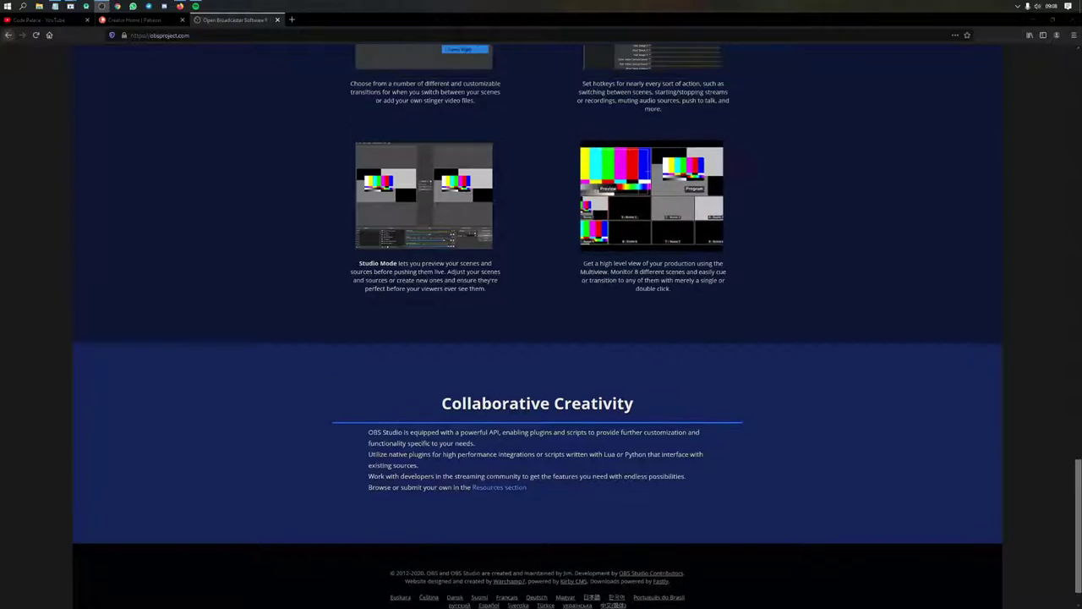
pyautogui.scroll(-3, 649, 145)
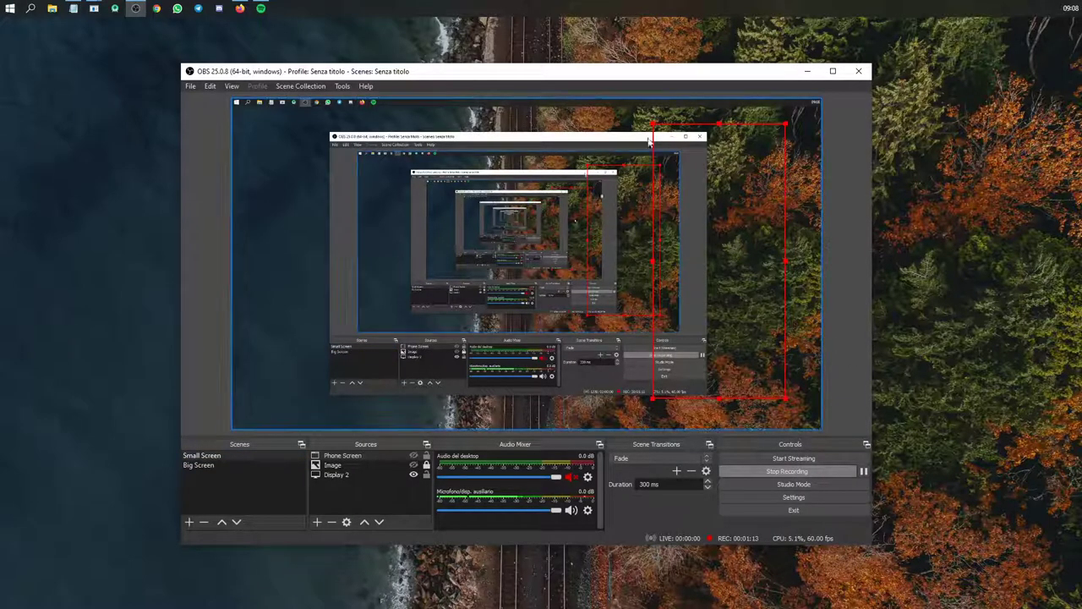
# Step: Reposition the OBS Studio main window toward the top-left of the desktop
pyautogui.moveTo(572, 77); pyautogui.dragTo(488, 32)
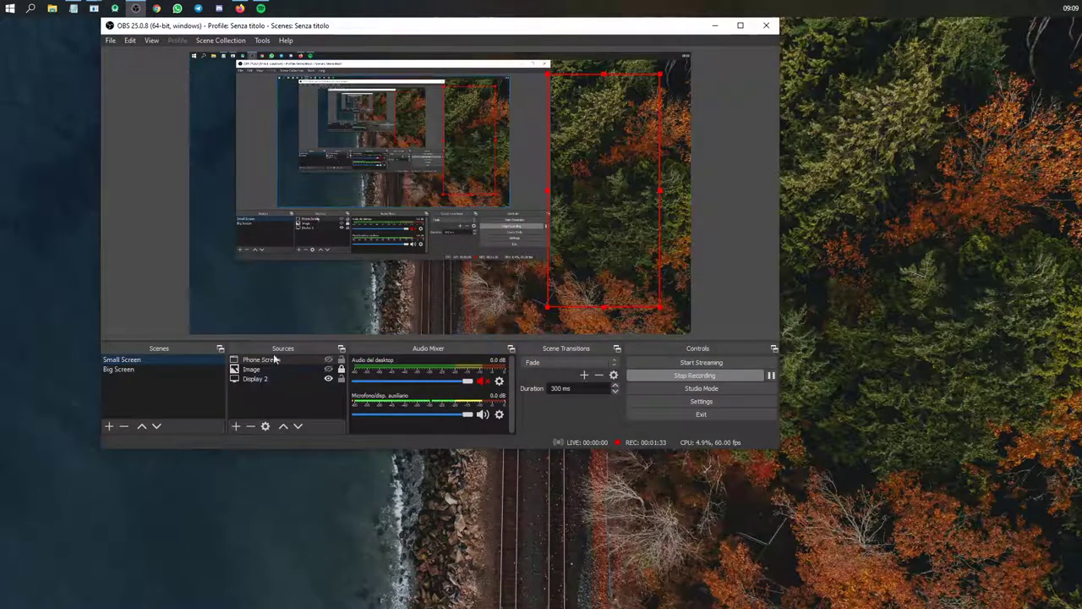
# Step: Widen the OBS window, hide the phone-in-hand Image, and shift the Phone Screen mirror right
pyautogui.click(328, 372)
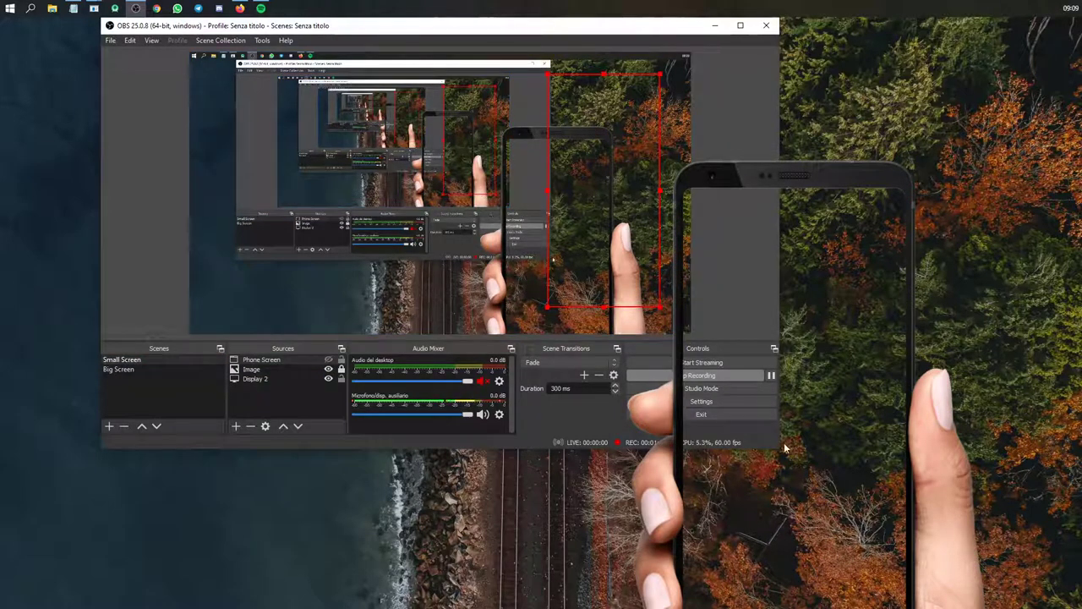
pyautogui.moveTo(781, 448); pyautogui.dragTo(837, 446)
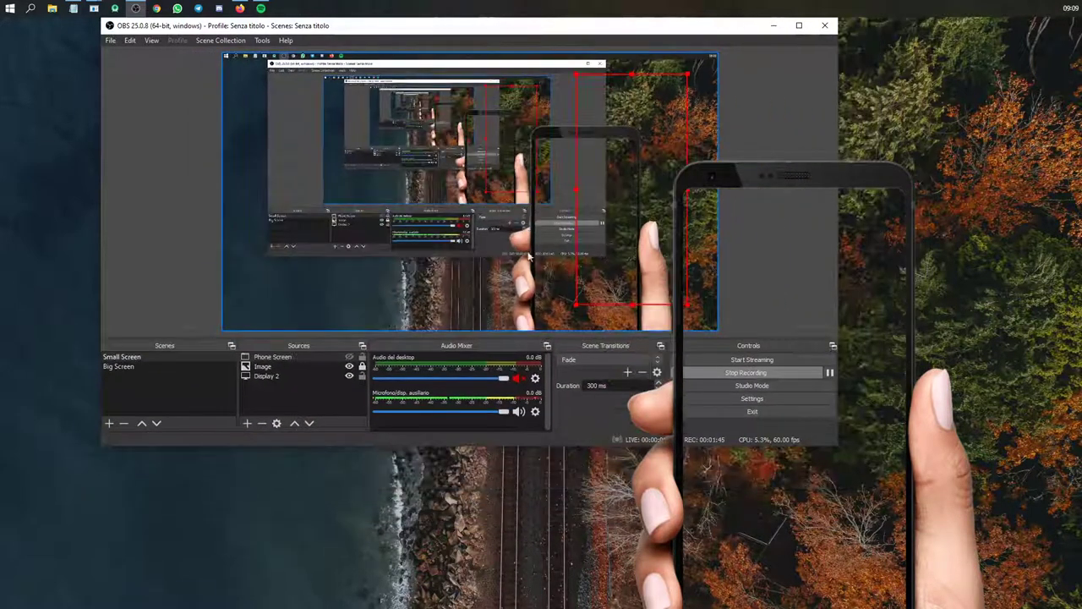
pyautogui.click(350, 369)
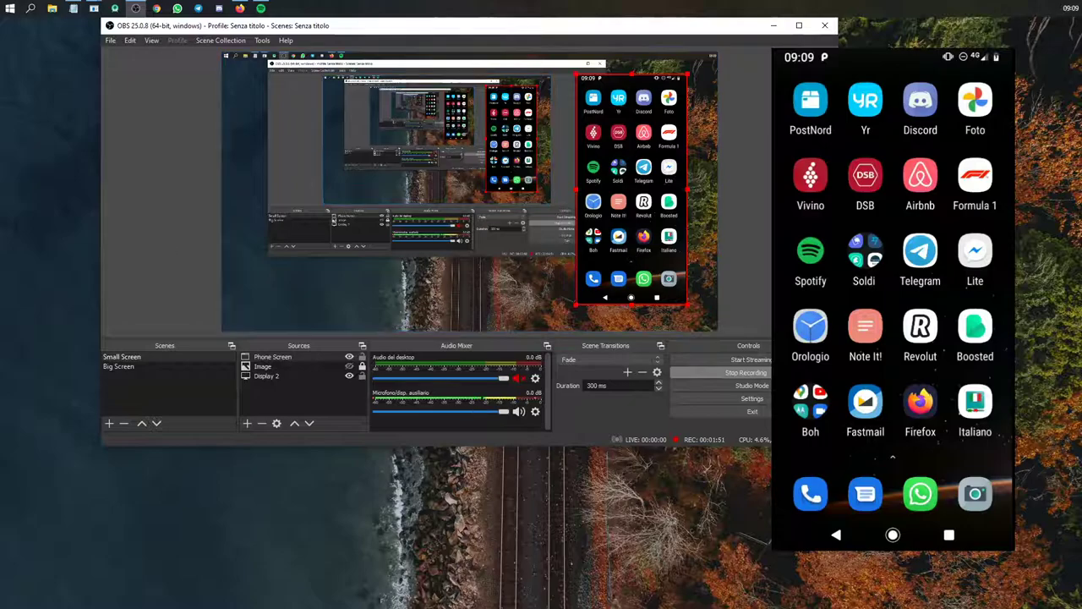
pyautogui.moveTo(672, 214)
pyautogui.mouseDown()
pyautogui.moveTo(441, 215)
pyautogui.moveTo(703, 222)
pyautogui.moveTo(676, 215)
pyautogui.moveTo(686, 216)
pyautogui.mouseUp()
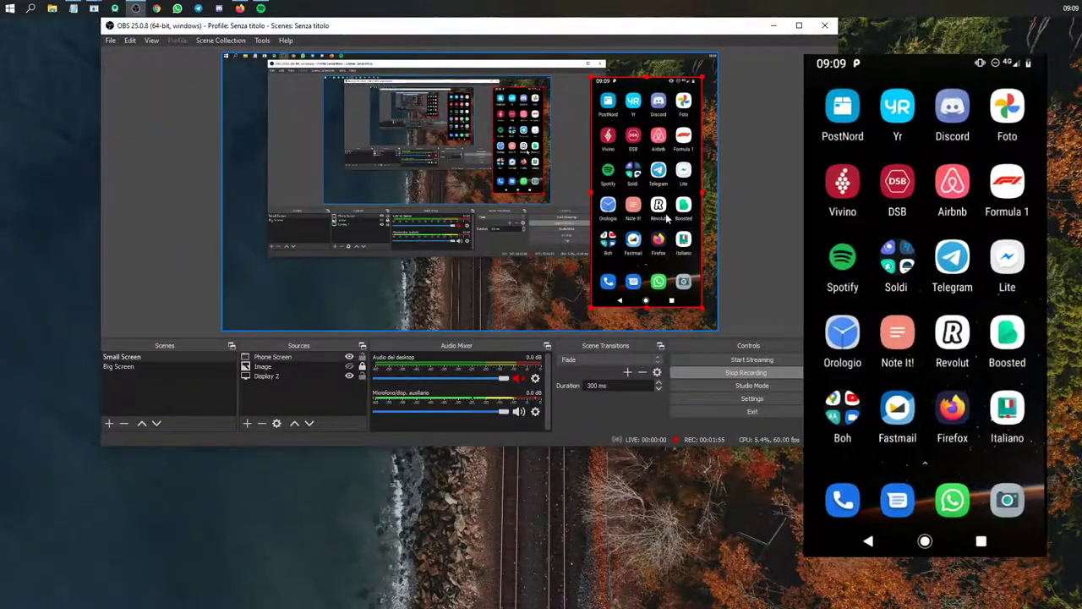
pyautogui.click(246, 422)
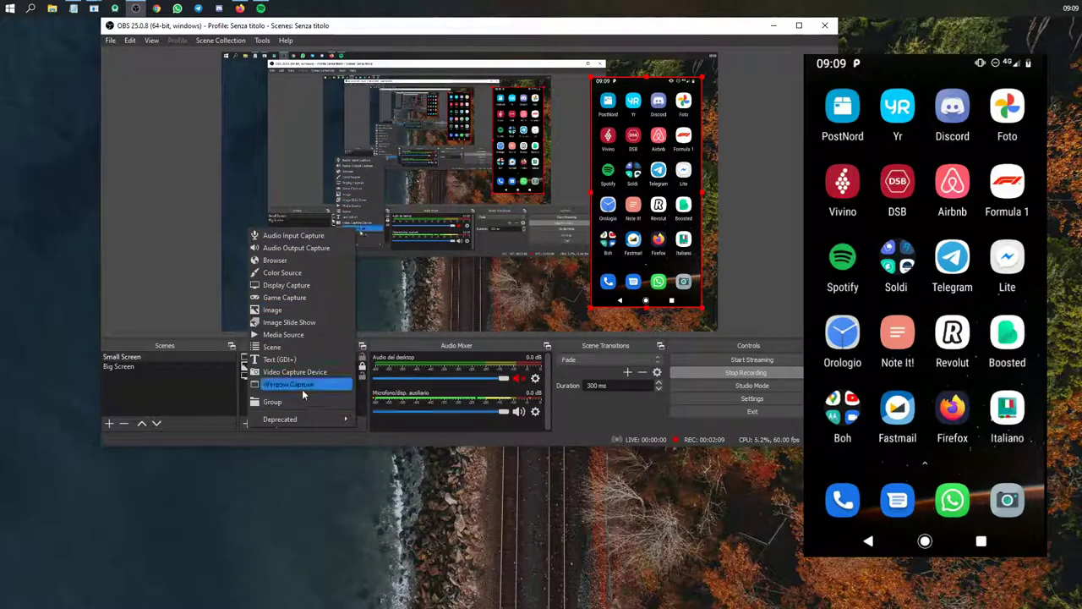
pyautogui.click(266, 436)
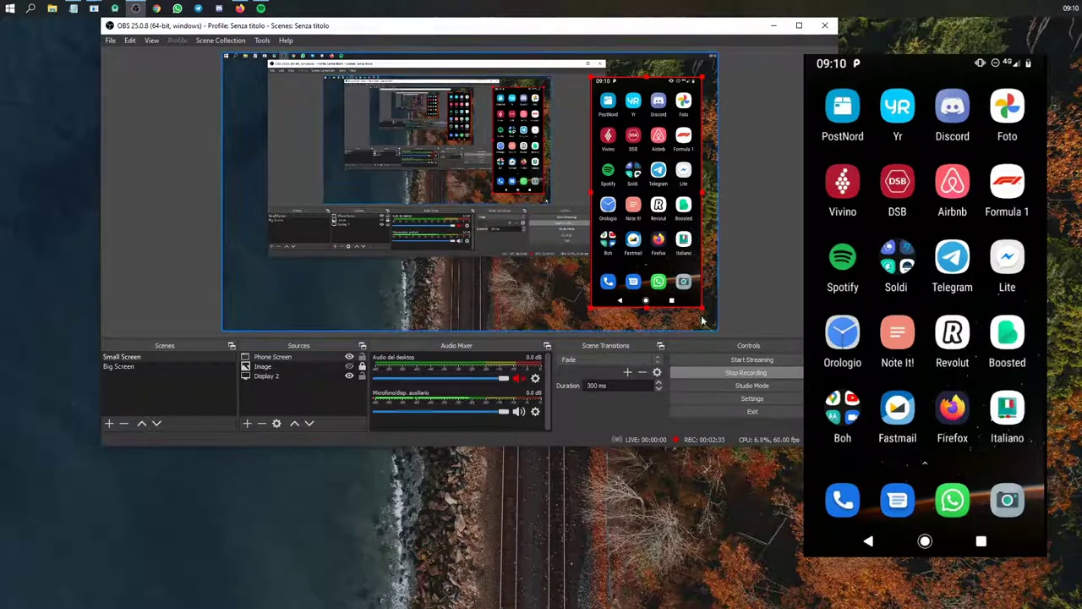
pyautogui.click(767, 389)
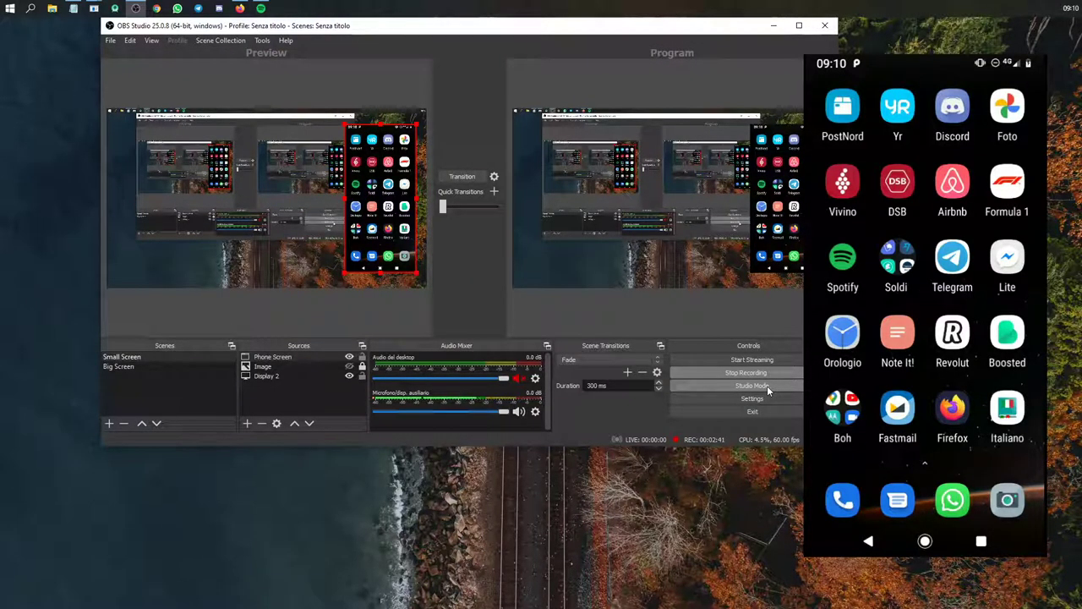
pyautogui.click(768, 389)
pyautogui.click(765, 389)
pyautogui.click(314, 214)
pyautogui.click(749, 385)
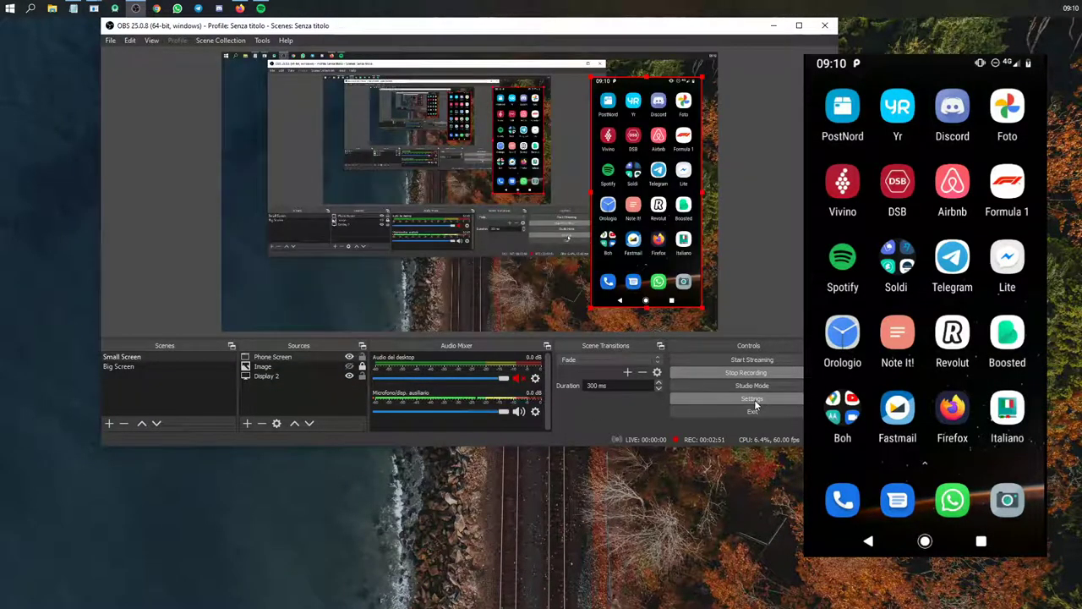
# Step: Open Settings and check the theme list, keeping Dark (Default)
pyautogui.click(752, 398)
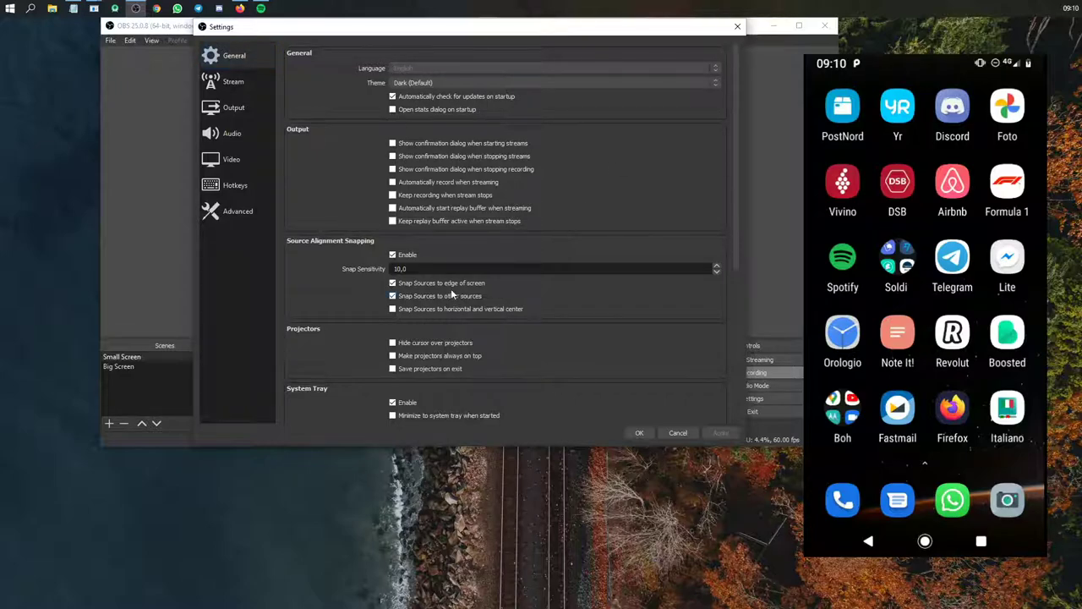
pyautogui.click(406, 82)
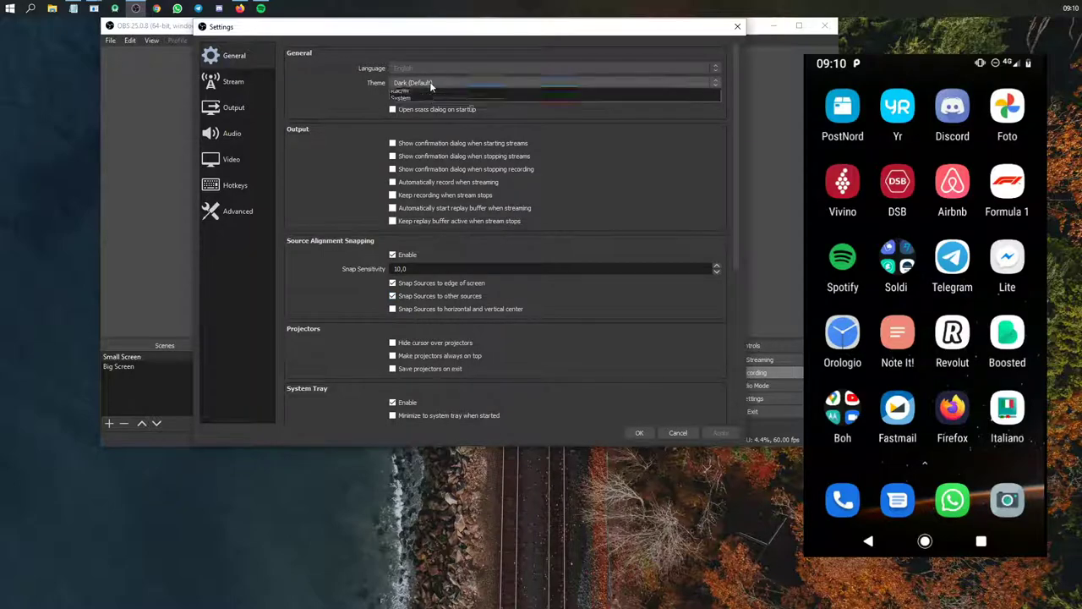
pyautogui.click(427, 87)
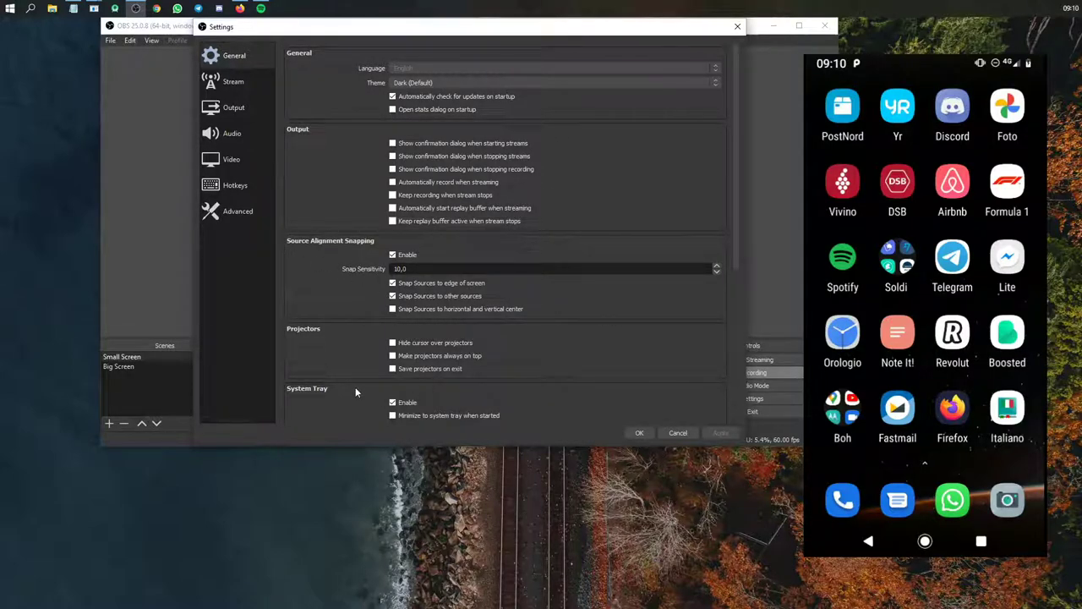
# Step: Look at the Advanced settings page, then switch to the Hotkeys page
pyautogui.scroll(-5, 363, 372)
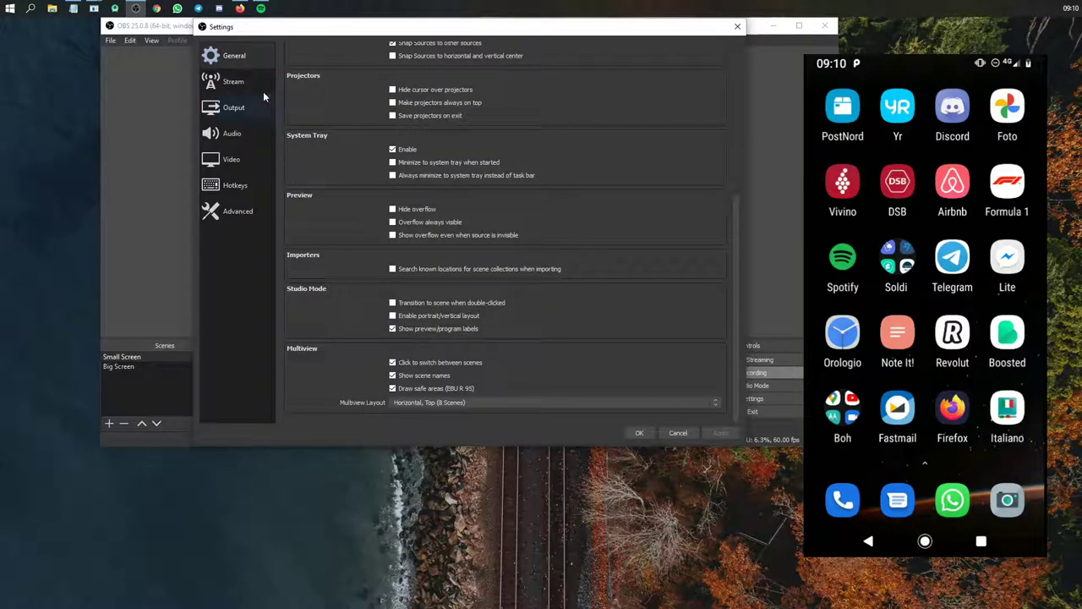
pyautogui.click(233, 216)
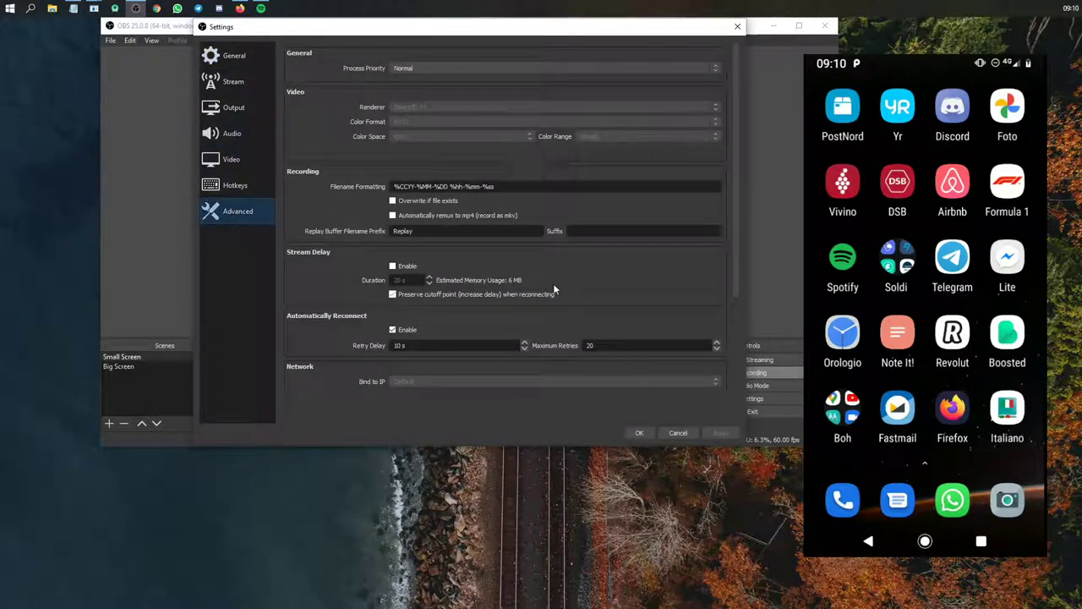
pyautogui.scroll(-3, 554, 289)
pyautogui.scroll(3, 522, 277)
pyautogui.click(235, 185)
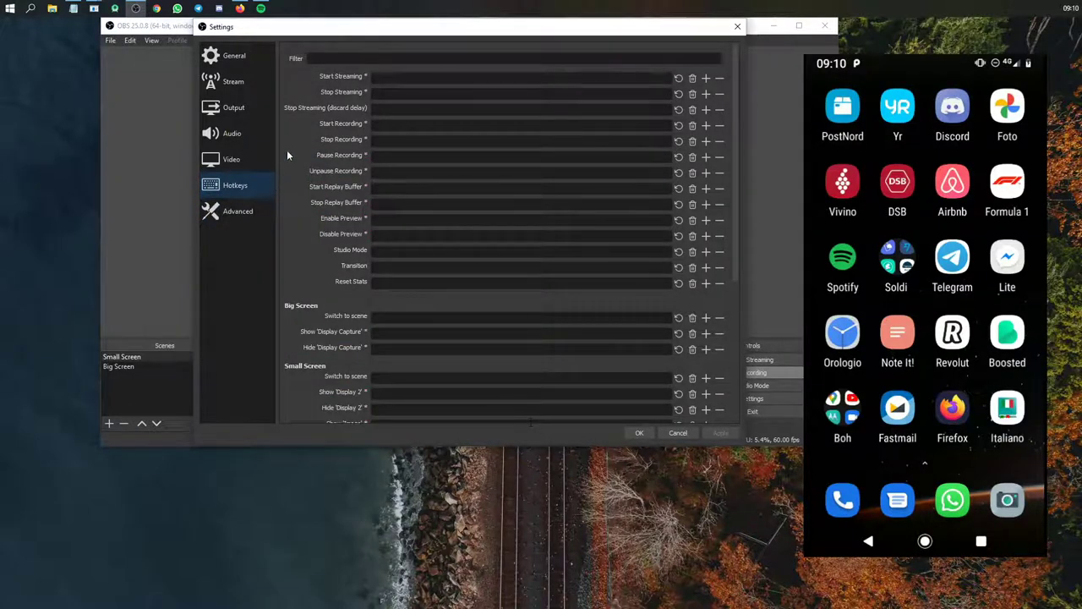
# Step: Browse the Video, Audio and Output settings pages
pyautogui.click(232, 159)
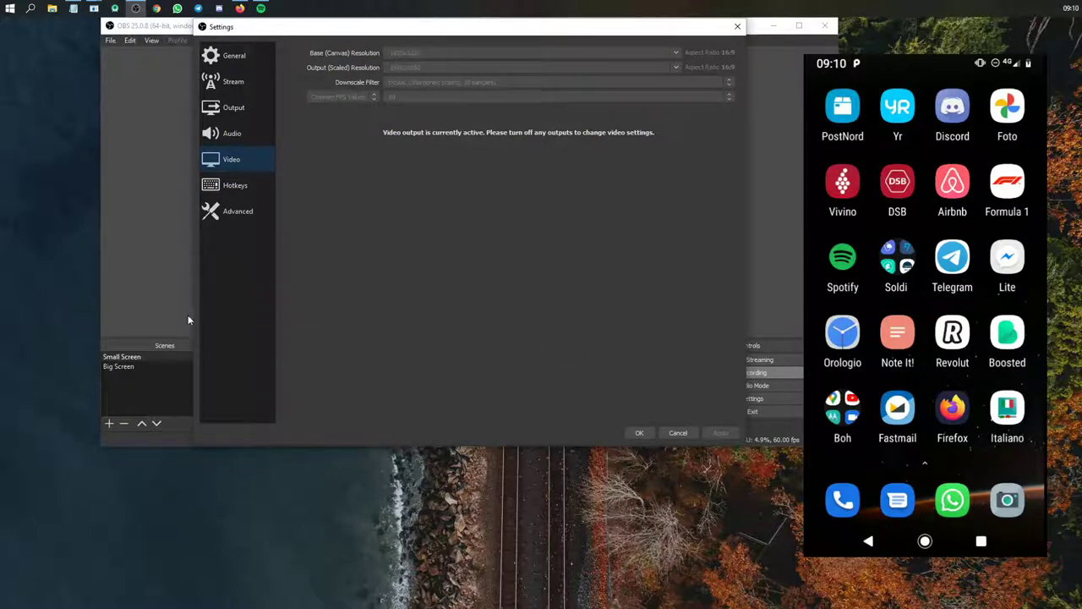
pyautogui.click(229, 135)
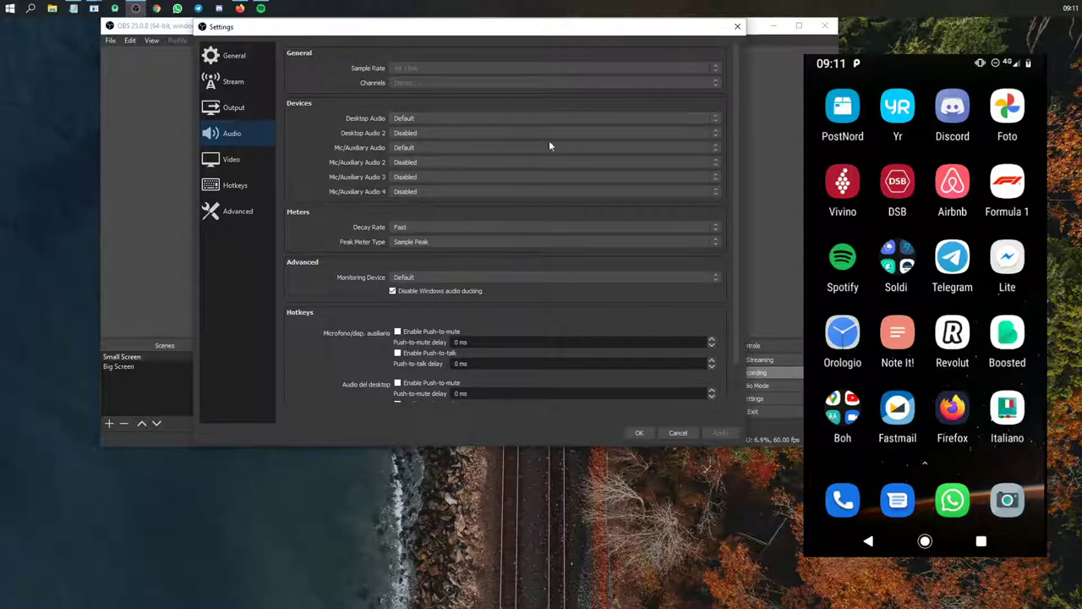
pyautogui.scroll(-2, 507, 279)
pyautogui.click(233, 110)
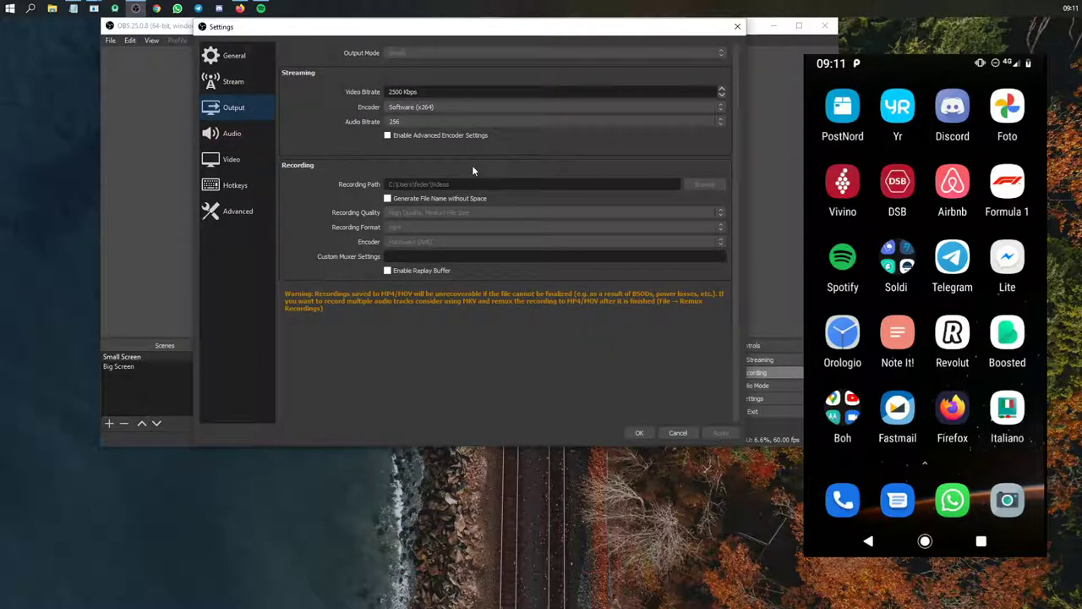
# Step: Check the Stream page's service list, keeping Twitch, then cancel out of Settings from General
pyautogui.click(229, 82)
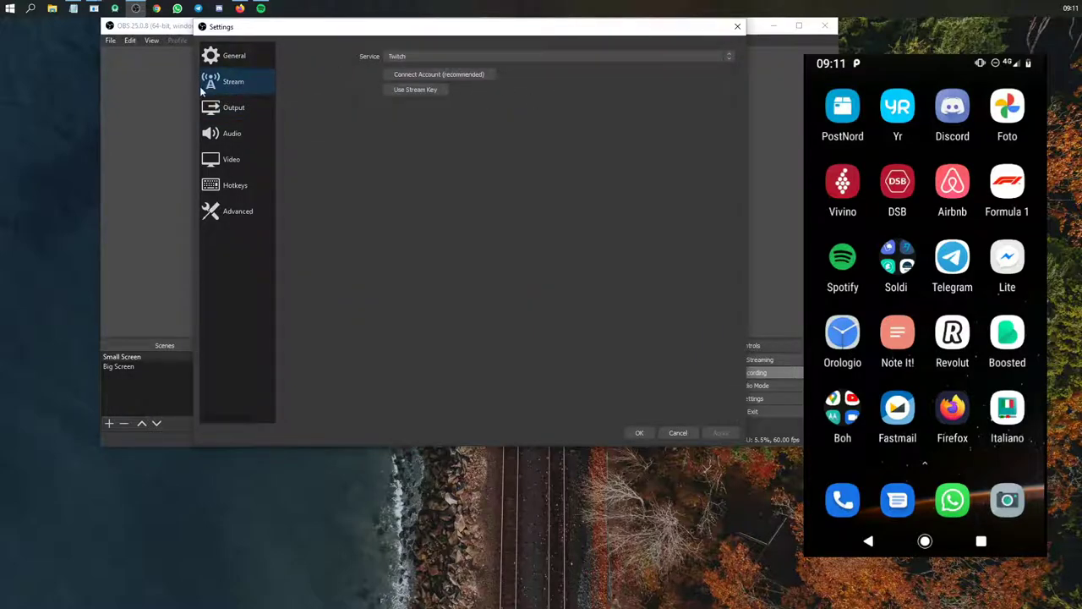
pyautogui.click(558, 56)
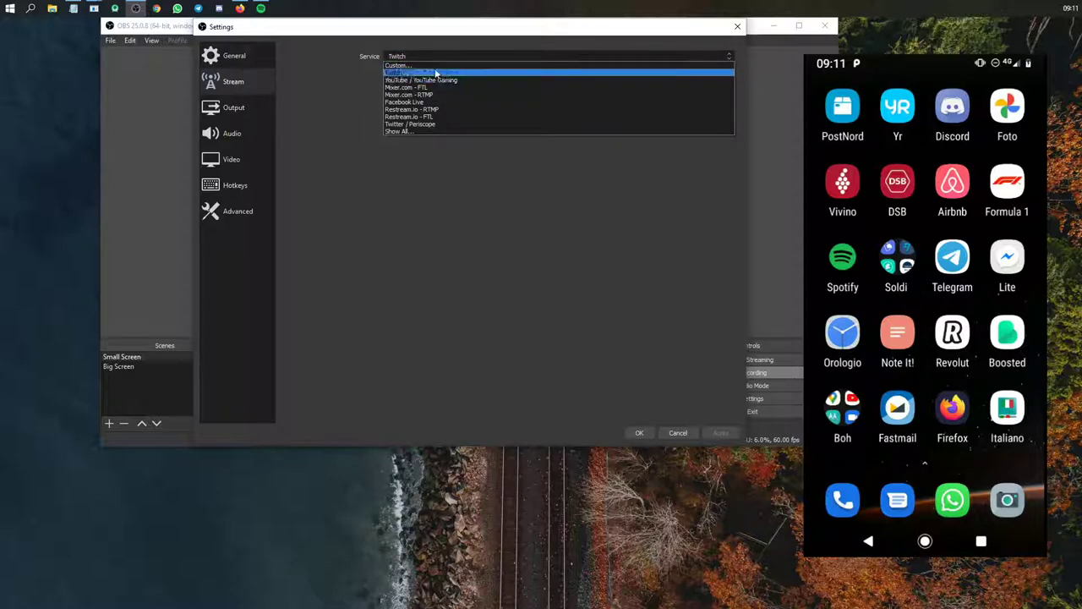
pyautogui.click(431, 144)
pyautogui.click(230, 59)
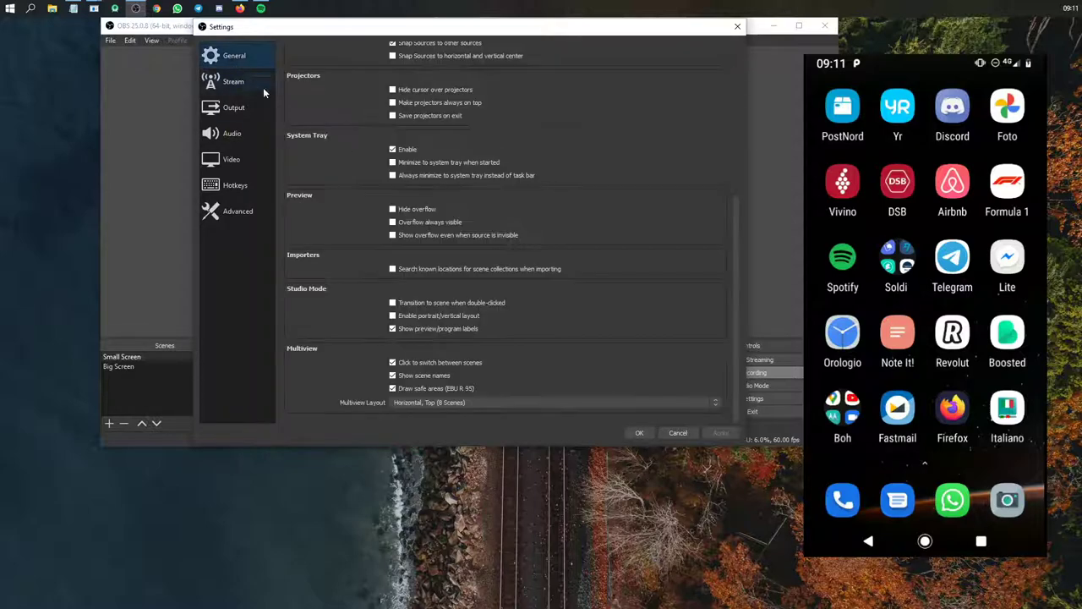
pyautogui.scroll(5, 473, 254)
pyautogui.click(677, 433)
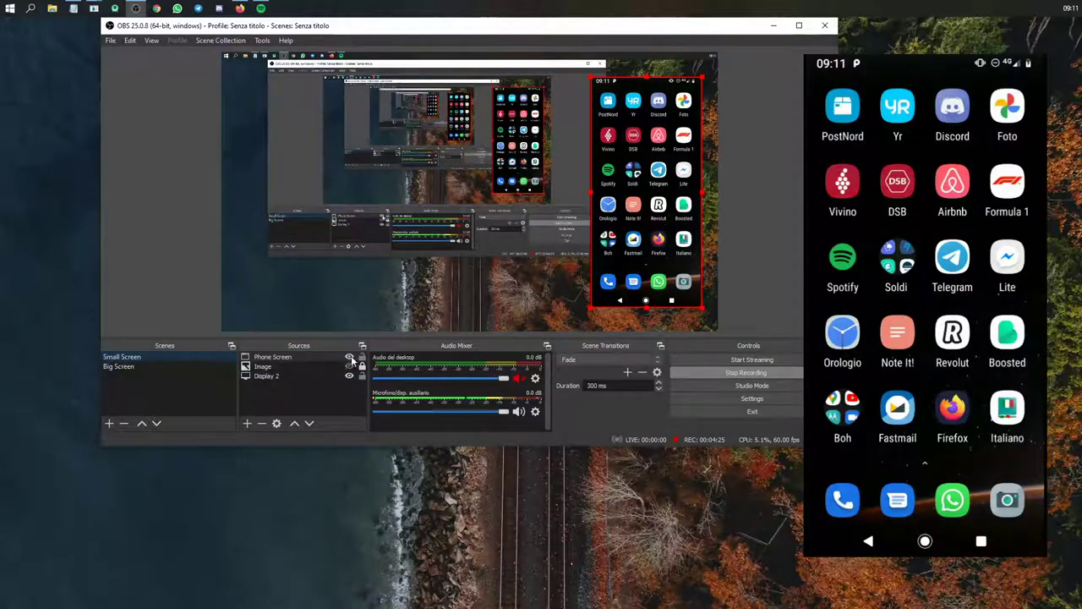
# Step: Toggle the Phone Screen source's visibility off and back on to show the mirror
pyautogui.click(351, 357)
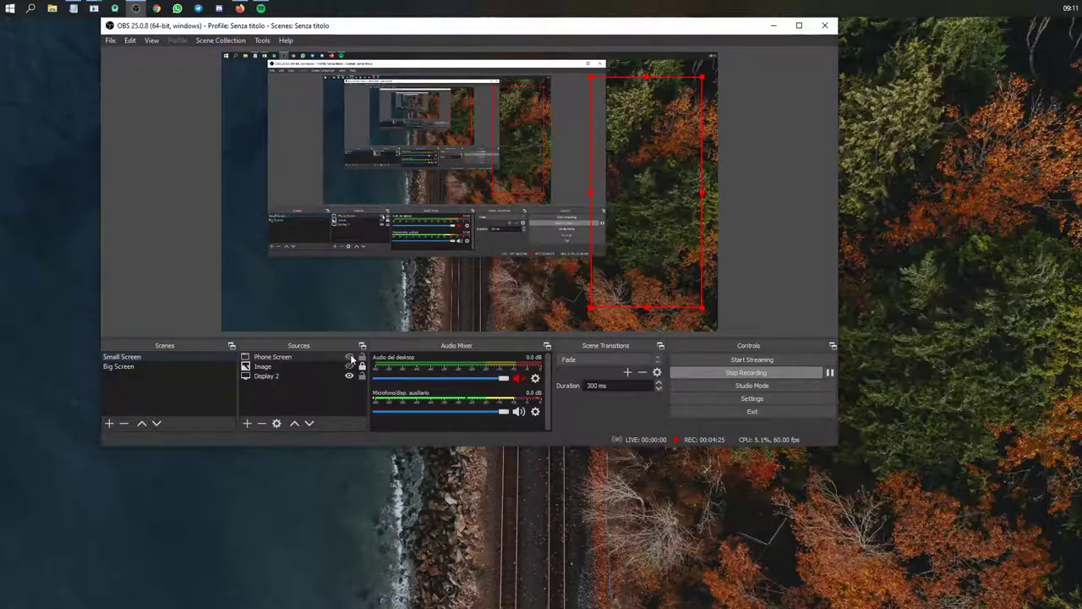
pyautogui.click(351, 357)
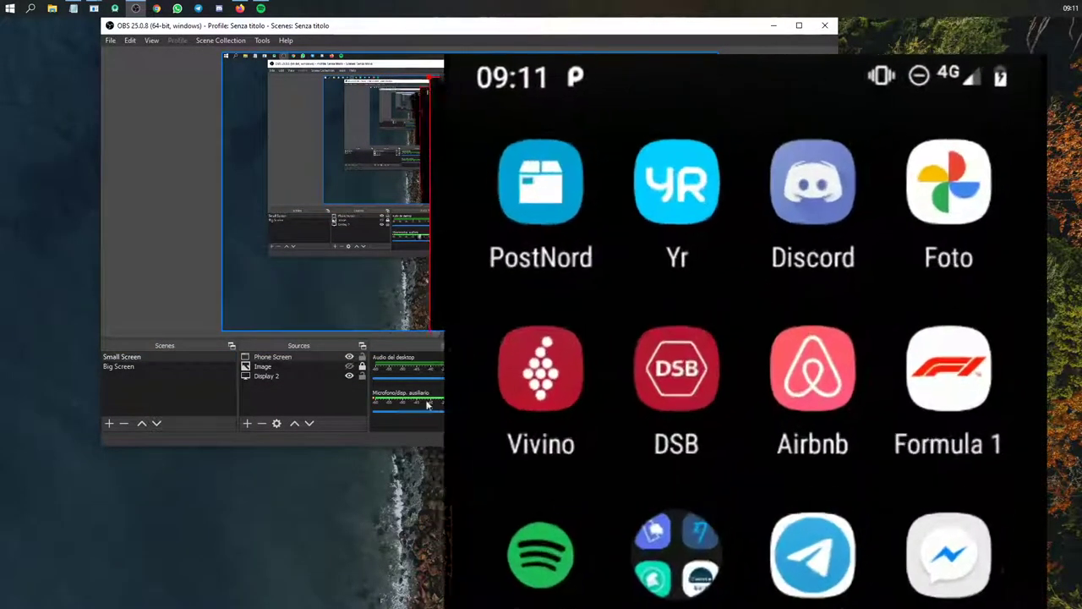